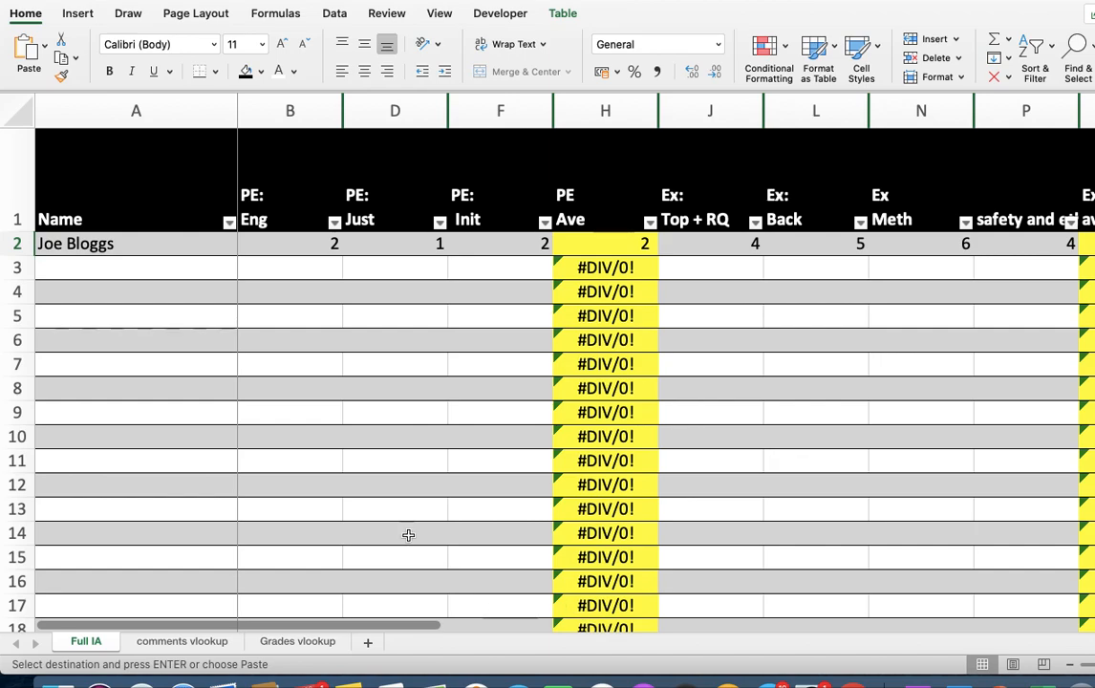
# - Enter the second student's full name in cell A3
pyautogui.click(117, 264)
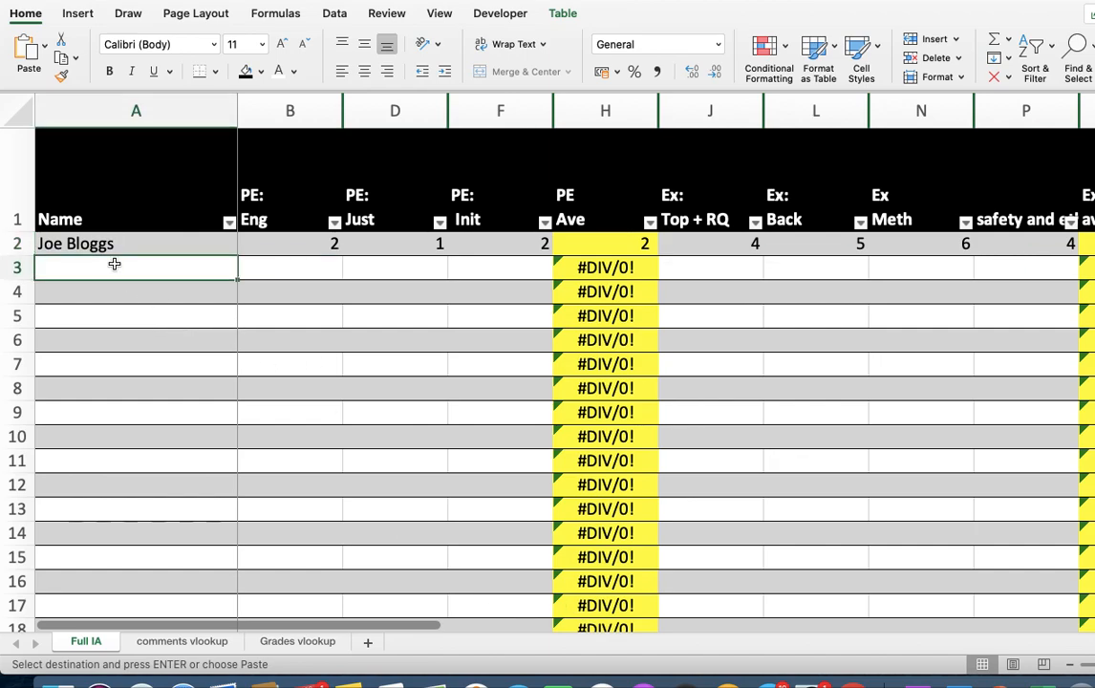
pyautogui.write('Joanne')
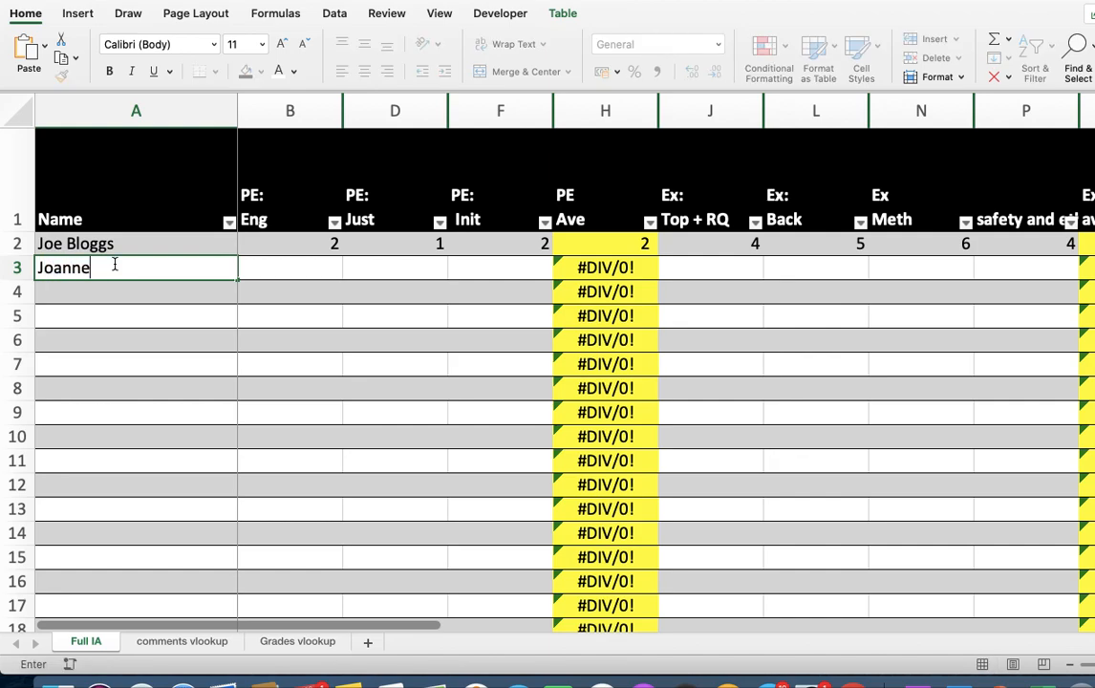
pyautogui.write(' Bloggs')
pyautogui.click(311, 267)
# - Look over the criterion score columns and the grade boundary table on the Grades vlookup sheet
pyautogui.hscroll(5, 464, 293)
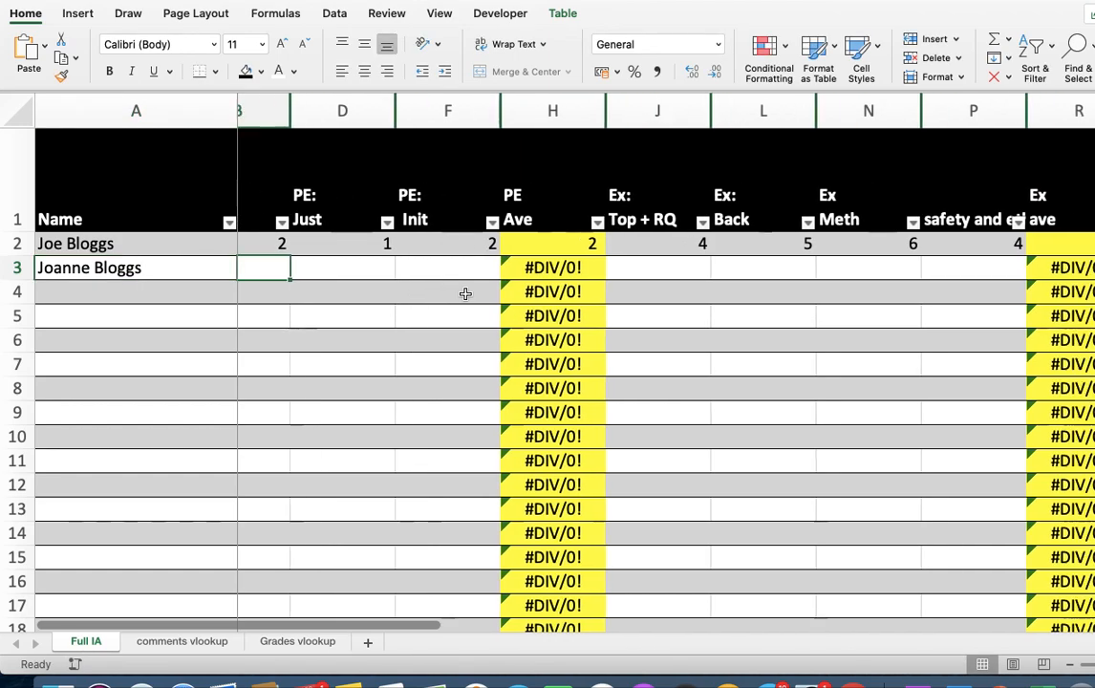
pyautogui.hscroll(3, 465, 294)
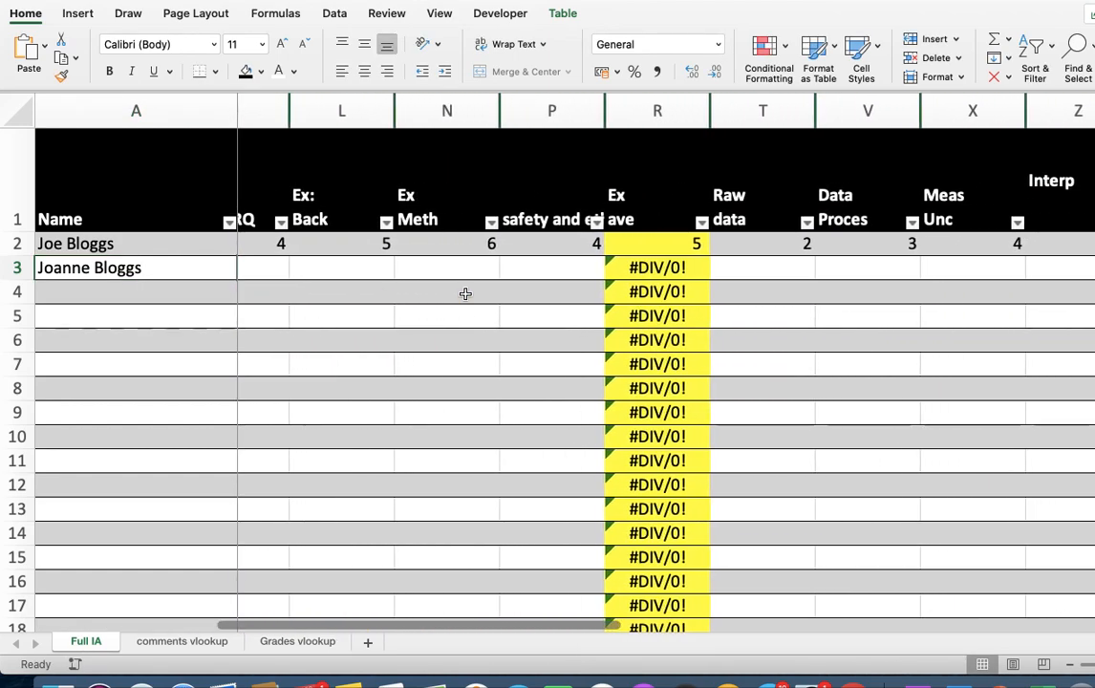
pyautogui.click(287, 642)
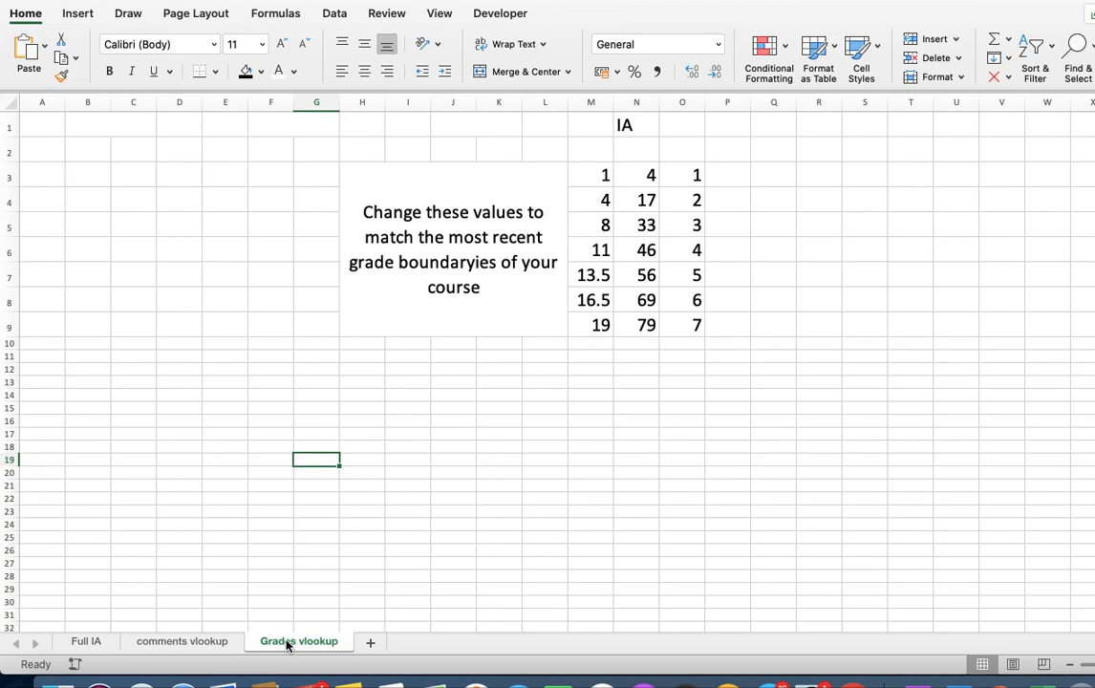
# - Examine the descriptor text for each criterion and score level on the comments vlookup sheet
pyautogui.click(187, 643)
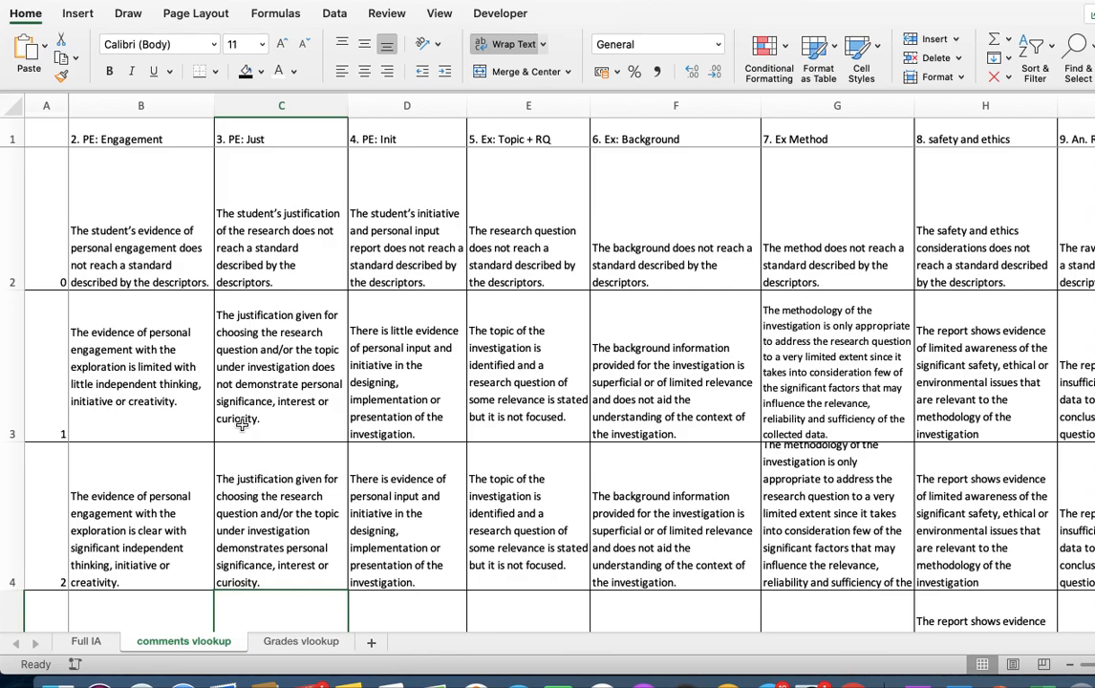
pyautogui.hscroll(5, 242, 426)
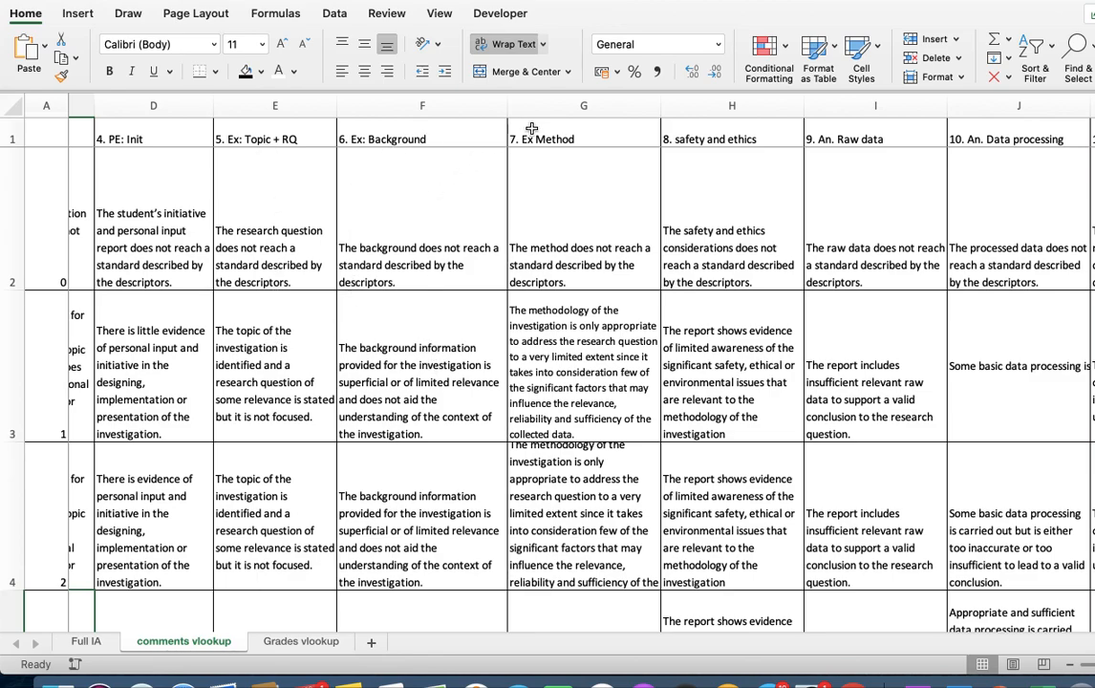
pyautogui.scroll(-2, 251, 483)
pyautogui.hscroll(-5, 252, 483)
pyautogui.scroll(-3, 251, 484)
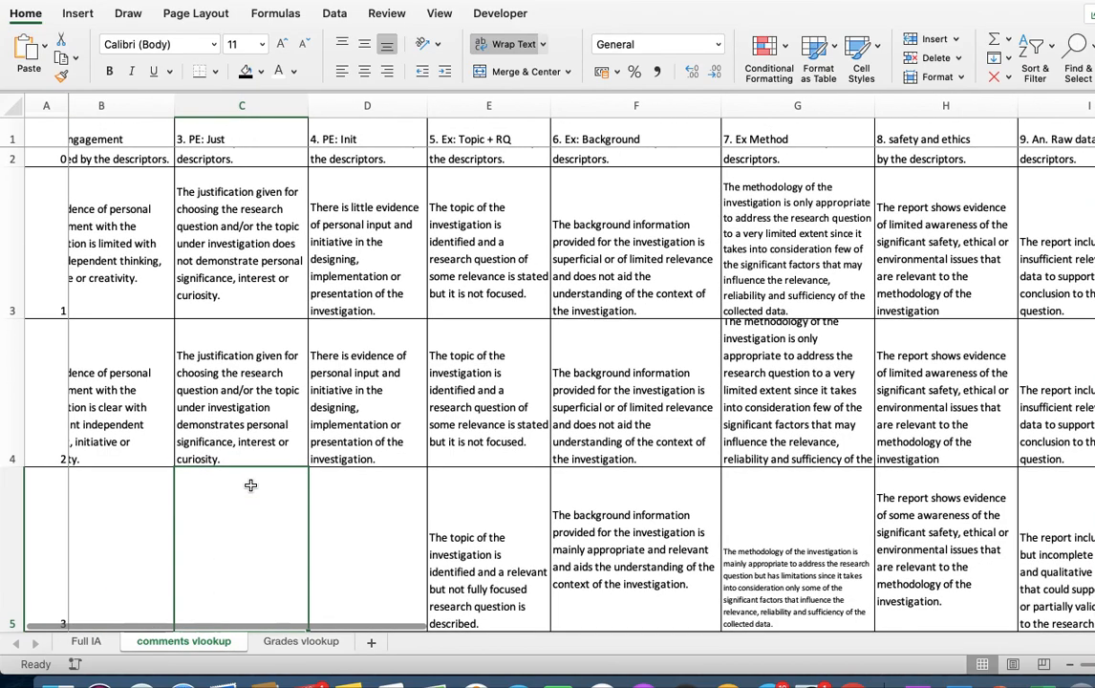
pyautogui.hscroll(3, 251, 485)
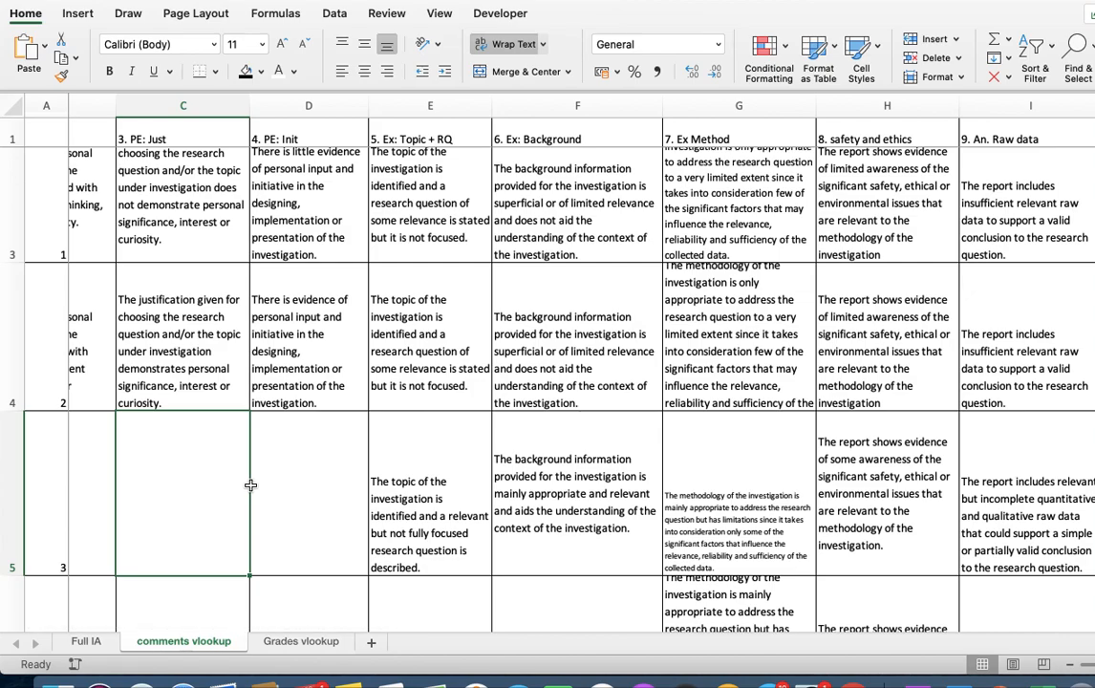
pyautogui.scroll(3, 250, 484)
pyautogui.hscroll(-3, 250, 485)
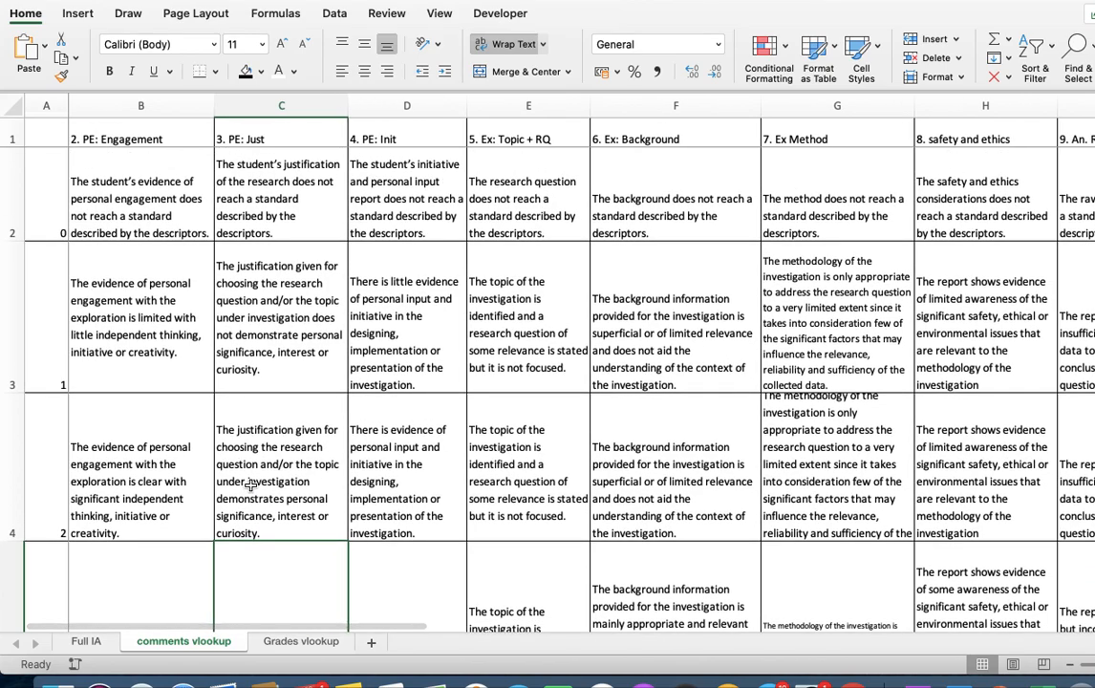
# - On the Full IA sheet, enter row 3's Personal Engagement scores: Eng 2, Just 2 and Init 1
pyautogui.click(77, 642)
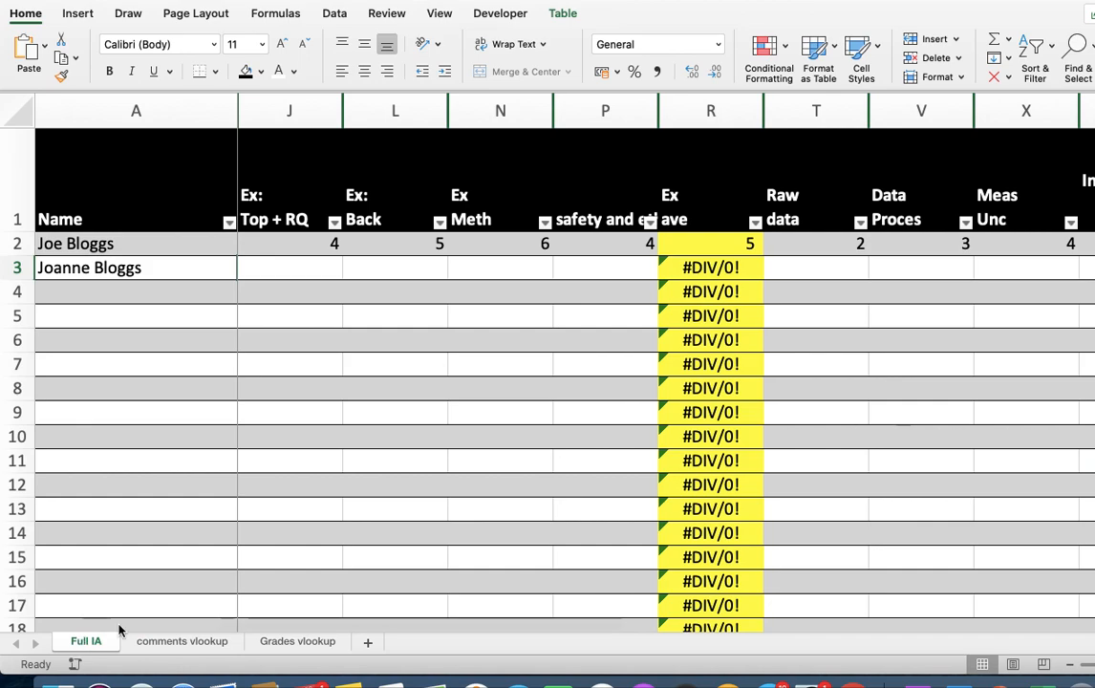
pyautogui.hscroll(-1, 319, 376)
pyautogui.hscroll(-5, 320, 375)
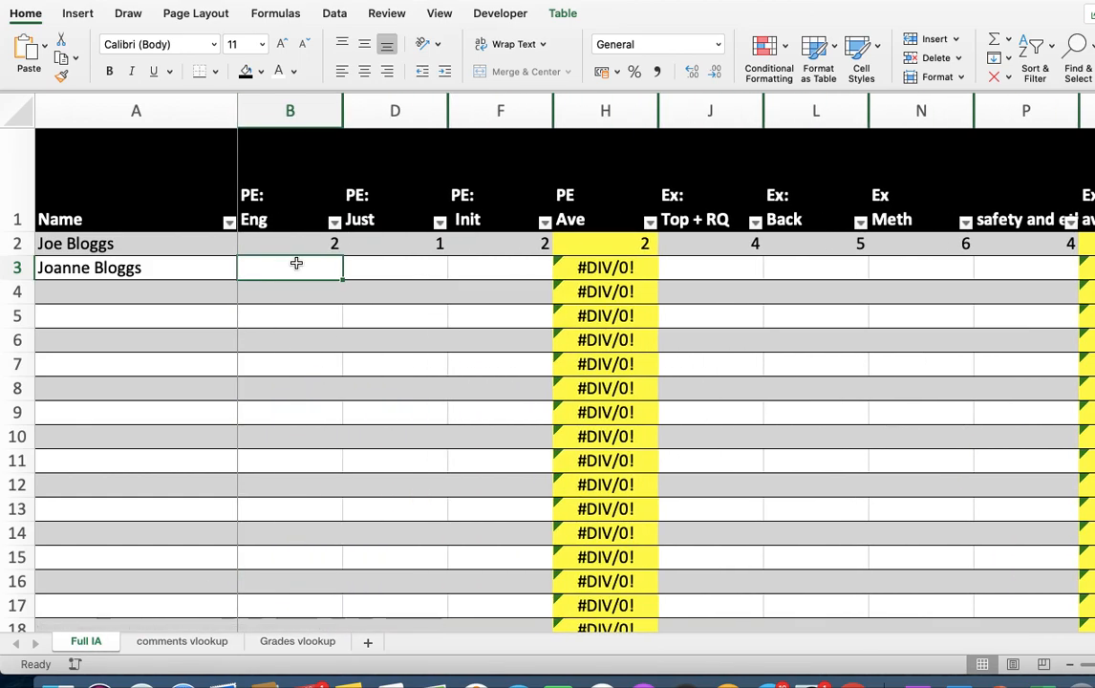
pyautogui.write('2')
pyautogui.press('Tab')
pyautogui.write('2')
pyautogui.press('Tab')
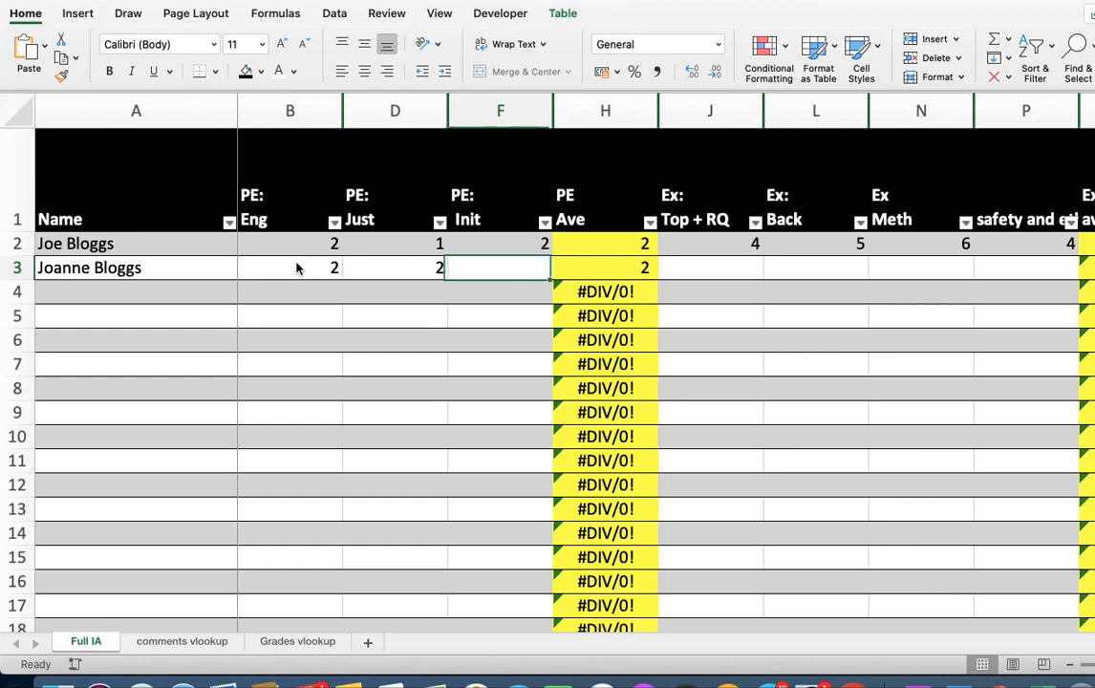
pyautogui.write('1')
pyautogui.press('Tab')
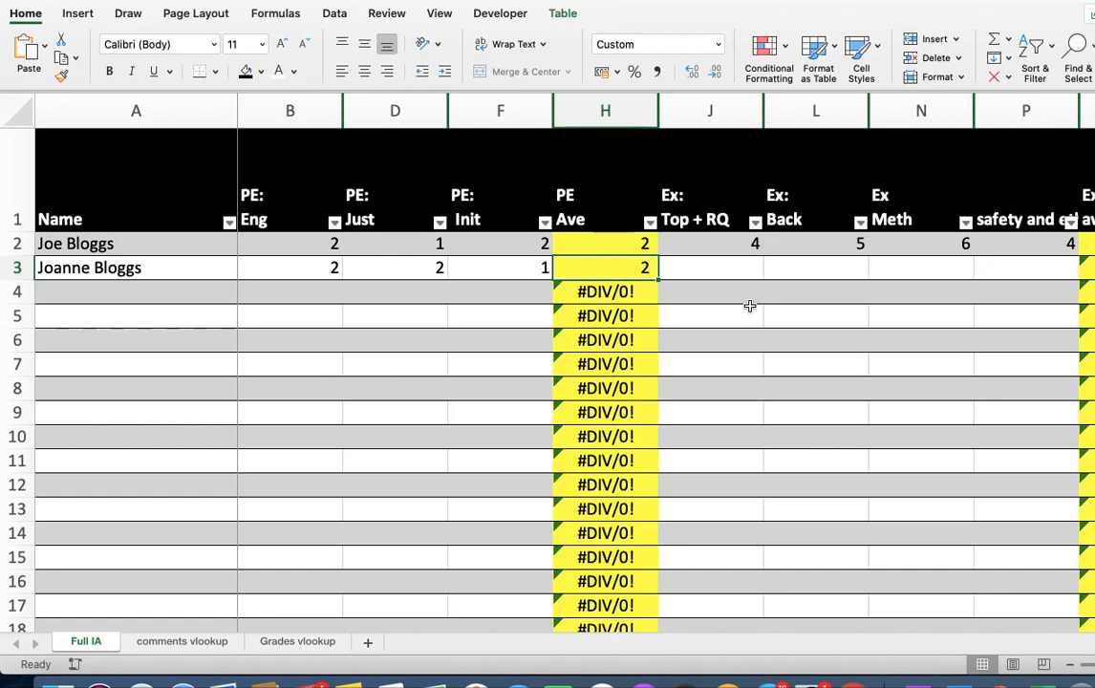
# - Enter row 3's Exploration scores: Top + RQ 3, Back 4, Meth 4 and safety and ethics 5
pyautogui.hscroll(5, 750, 306)
pyautogui.hscroll(3, 750, 306)
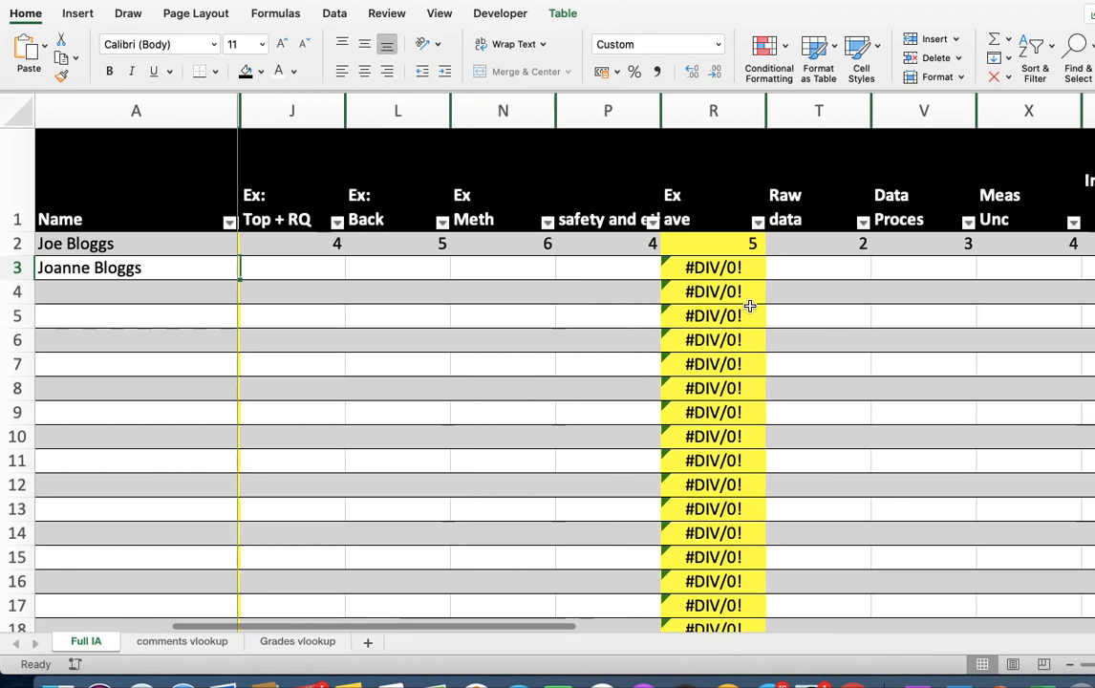
pyautogui.click(343, 277)
pyautogui.write('3')
pyautogui.press('Tab')
pyautogui.write('4')
pyautogui.press('Tab')
pyautogui.write('4')
pyautogui.press('Tab')
pyautogui.write('5')
pyautogui.press('Tab')
pyautogui.press('Tab')
pyautogui.press('Tab')
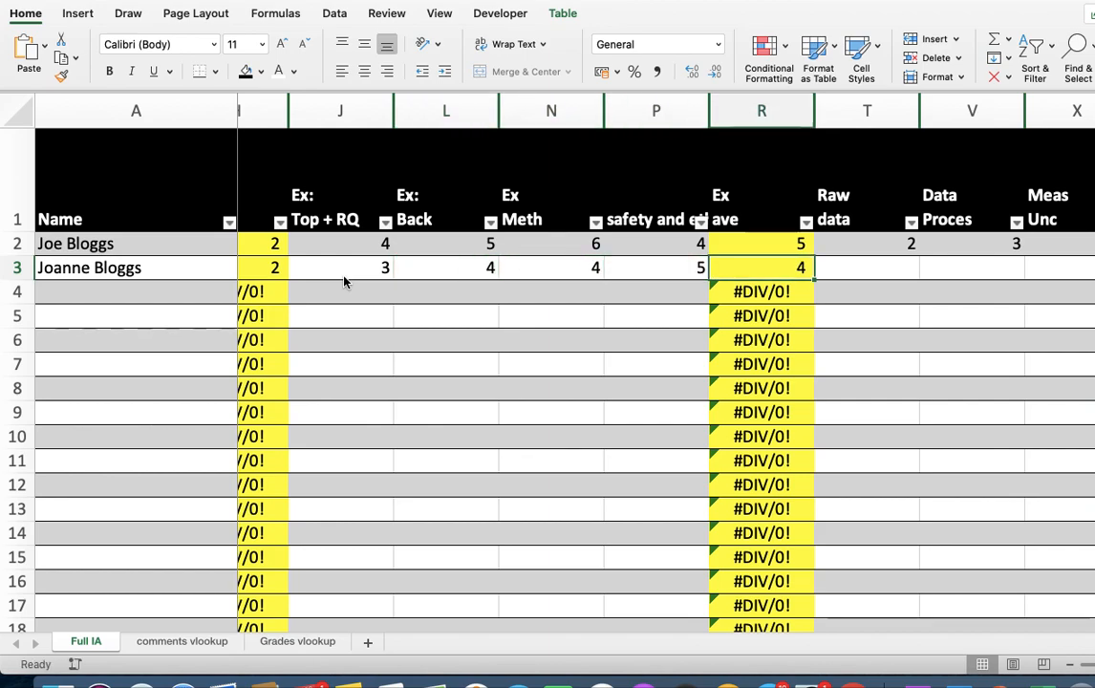
# - Try to enter 8 as the Raw data score in cell T3
pyautogui.hscroll(5, 346, 281)
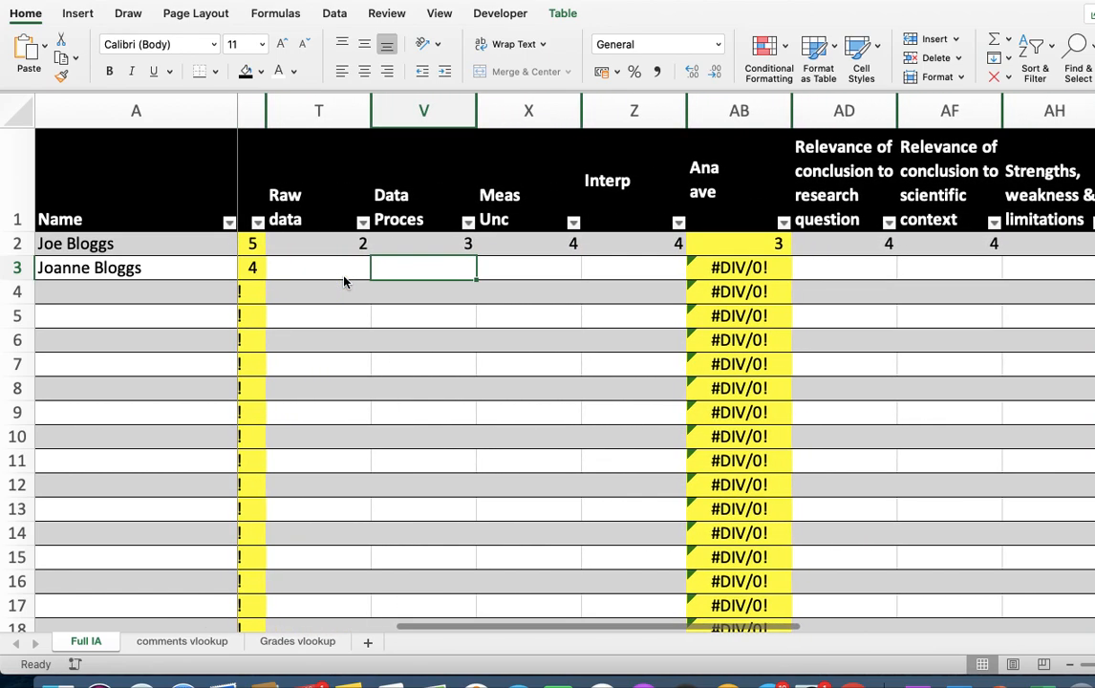
pyautogui.click(317, 260)
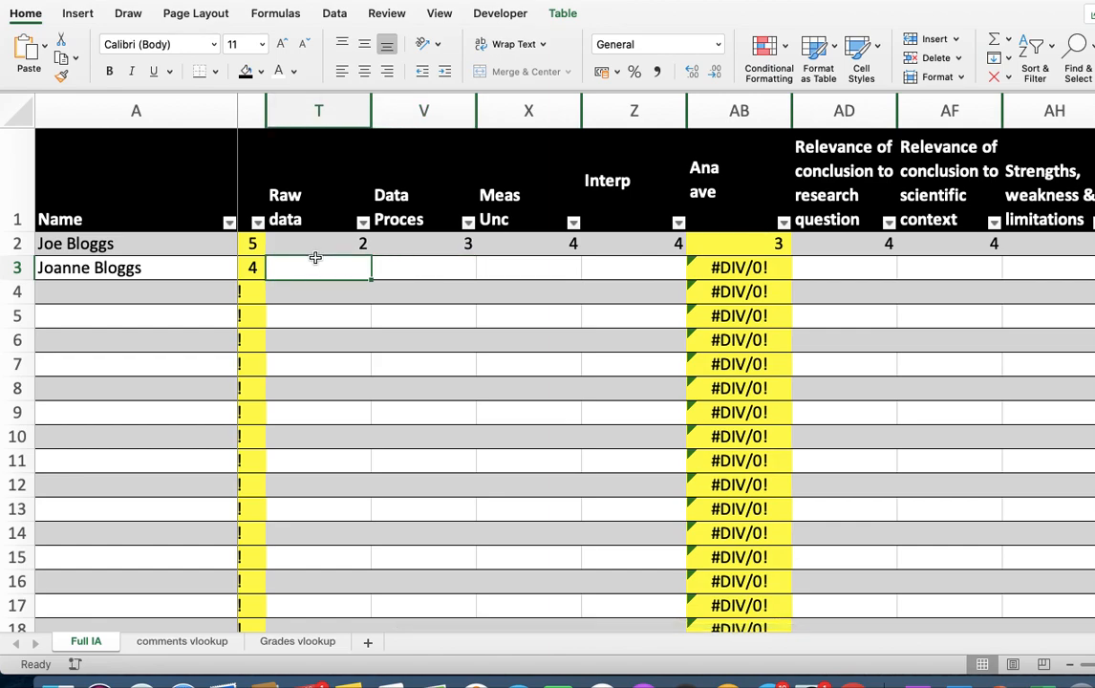
pyautogui.write('8')
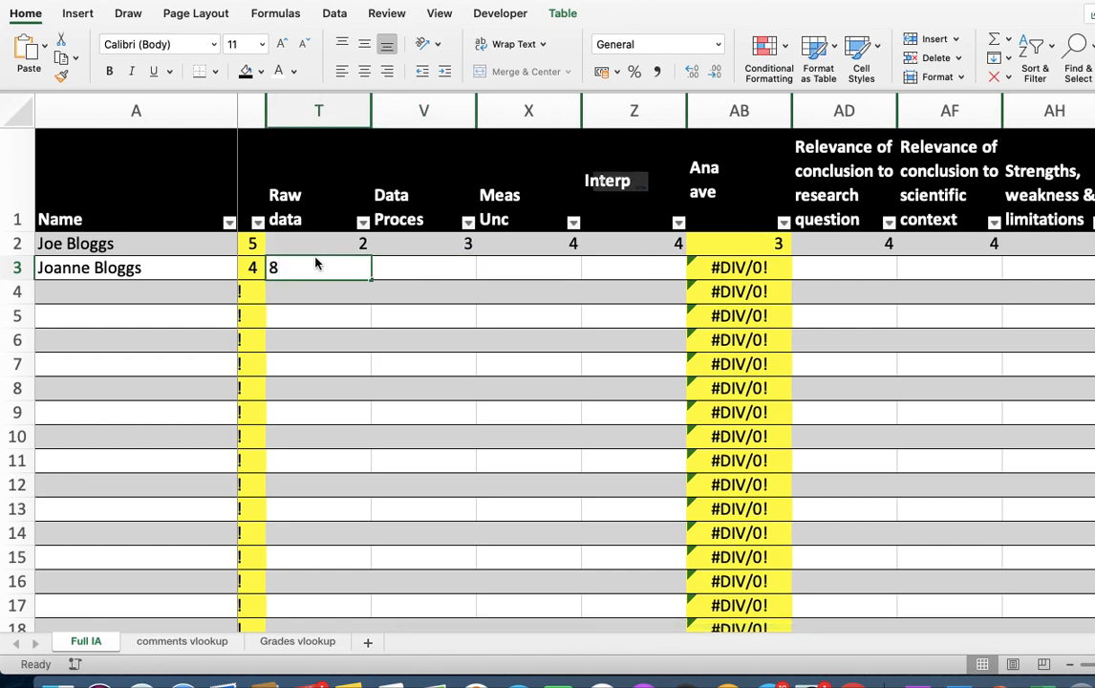
pyautogui.press('Tab')
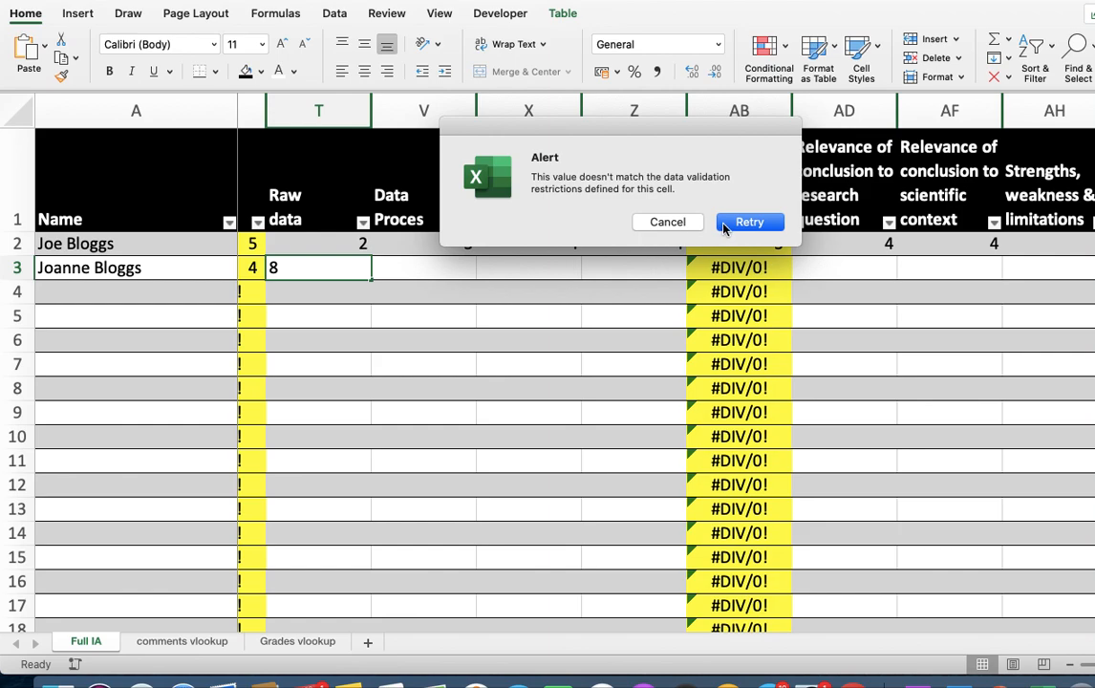
pyautogui.click(661, 222)
# - Enter row 3's Analysis scores: Raw data 3, Data Proces 4, Meas Unc 5 and Interp 6
pyautogui.click(323, 272)
pyautogui.write('3')
pyautogui.press('Tab')
pyautogui.write('4')
pyautogui.press('Tab')
pyautogui.write('5')
pyautogui.press('Tab')
pyautogui.write('6')
# - Enter row 3's Evaluation scores: research question relevance 6, scientific context relevance 6, strengths and limitations 4, suggestions for improvement 1
pyautogui.press('Tab')
pyautogui.hscroll(5, 323, 277)
pyautogui.hscroll(1, 323, 277)
pyautogui.press('Tab')
pyautogui.write('6')
pyautogui.press('Tab')
pyautogui.write('6')
pyautogui.press('Tab')
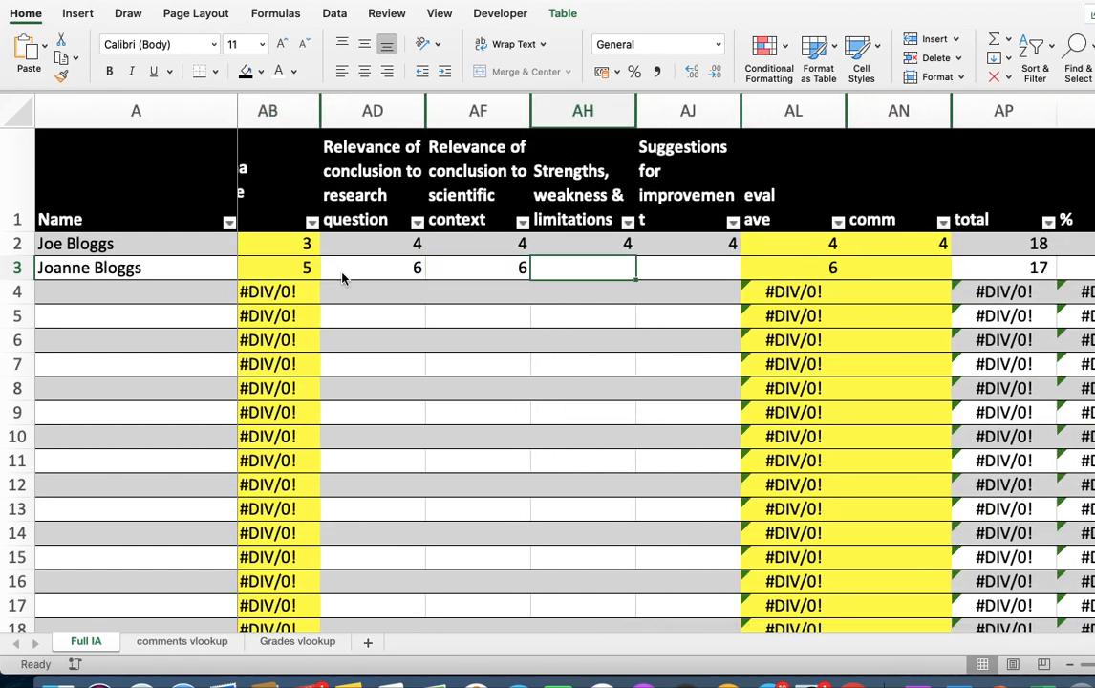
pyautogui.write('4')
pyautogui.press('Tab')
pyautogui.write('1')
# - Enter 3 as the comm score in cell AN3
pyautogui.press('Tab')
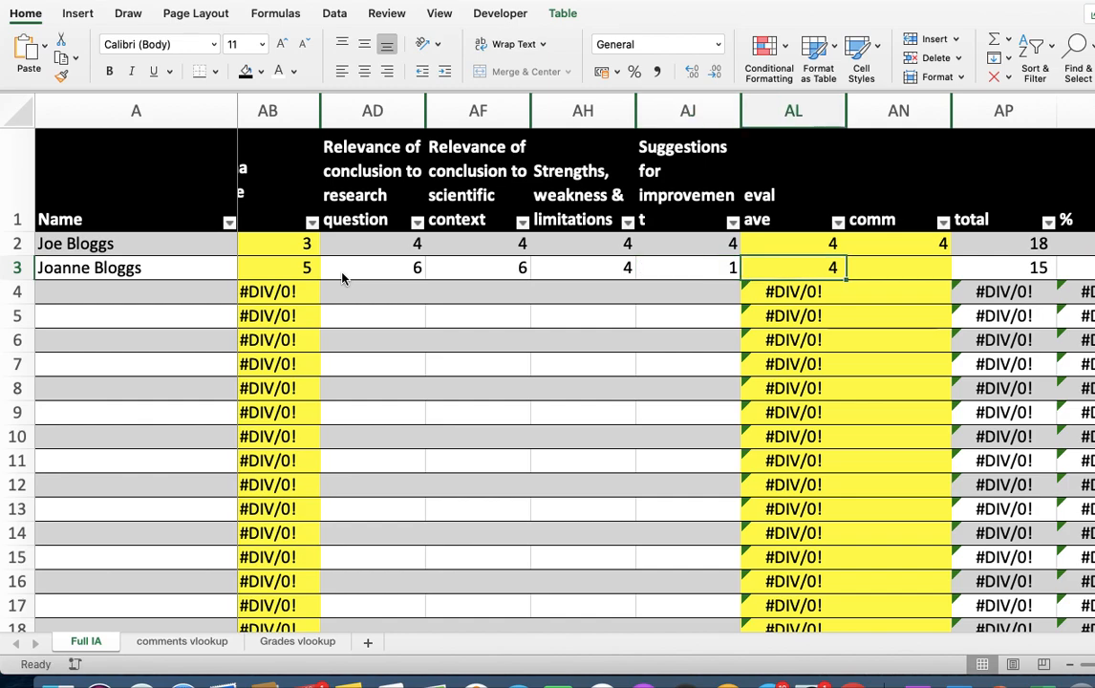
pyautogui.hscroll(5, 516, 421)
pyautogui.click(553, 267)
pyautogui.write('3')
pyautogui.press('Tab')
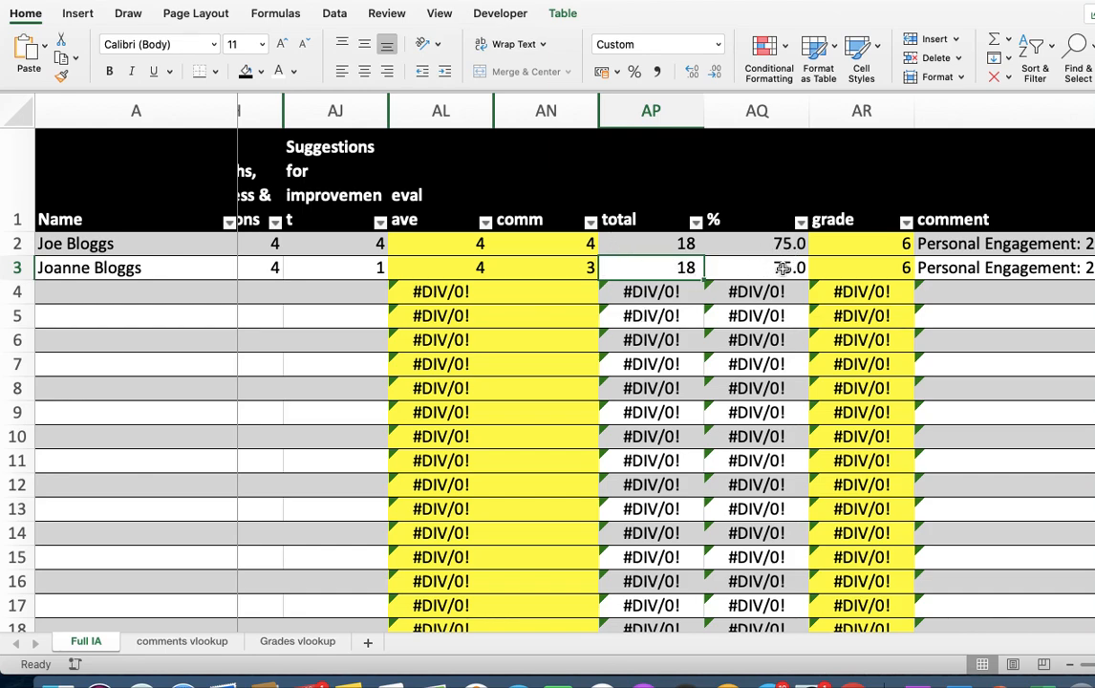
# - Check row 3's total, percentage and grade against the boundaries on the Grades vlookup sheet, and return to Full IA
pyautogui.hscroll(4, 879, 287)
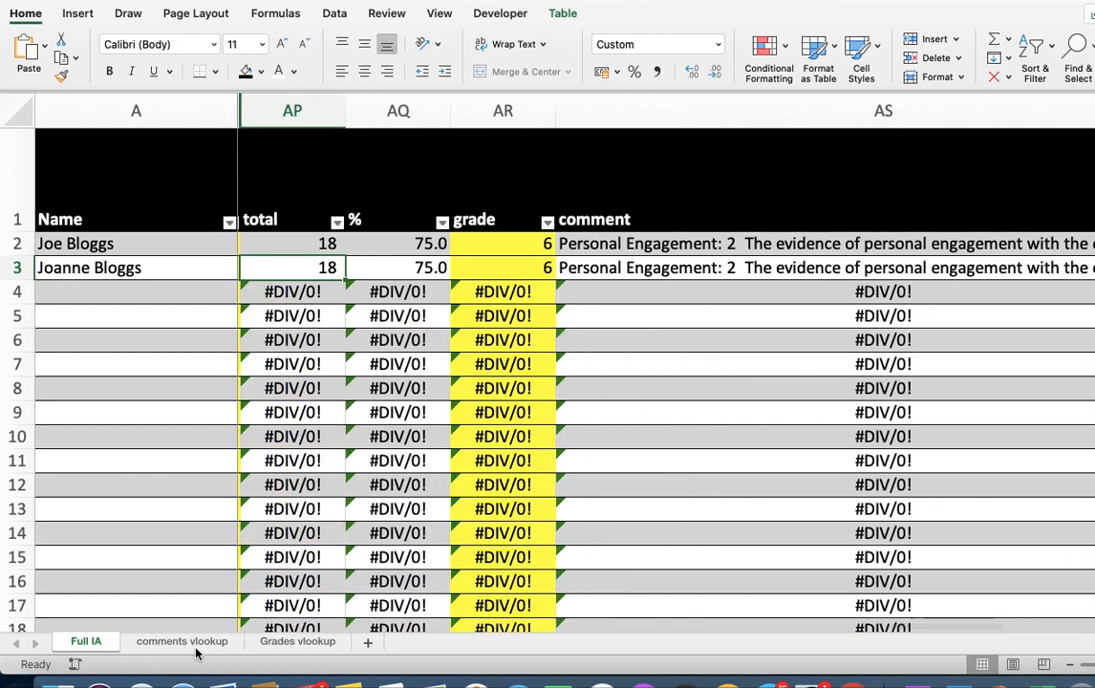
pyautogui.click(296, 644)
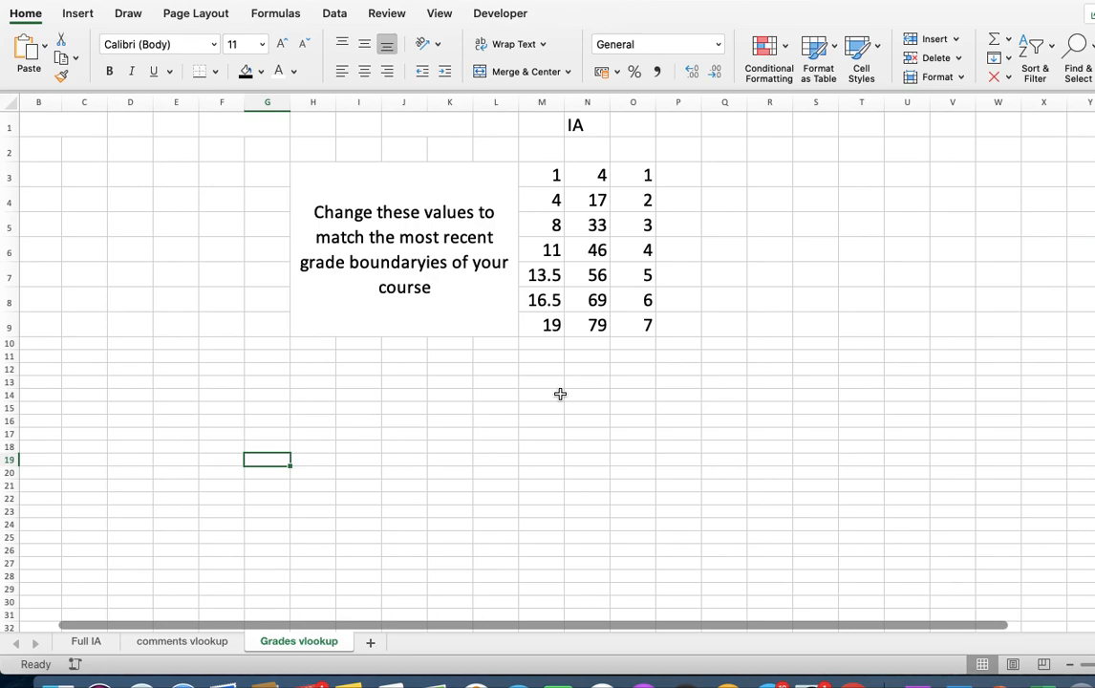
pyautogui.click(81, 644)
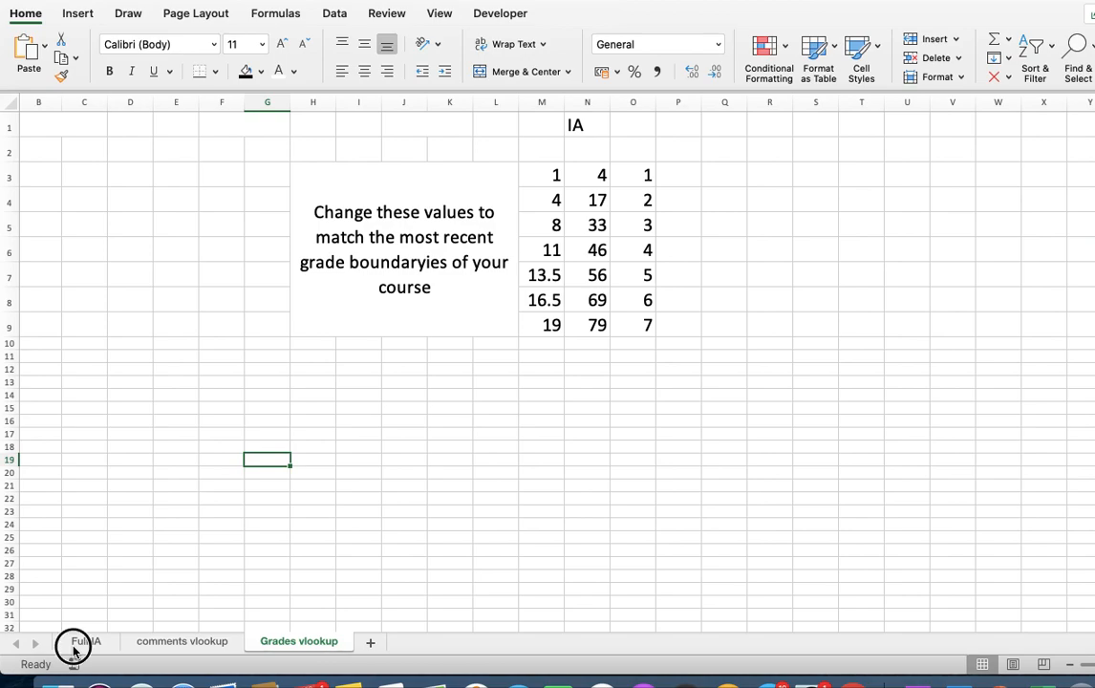
# - Copy row 3's generated comment from cell AS3, switch to the Word document and paste it below the heading for review
pyautogui.scroll(3, 705, 418)
pyautogui.hscroll(2, 705, 418)
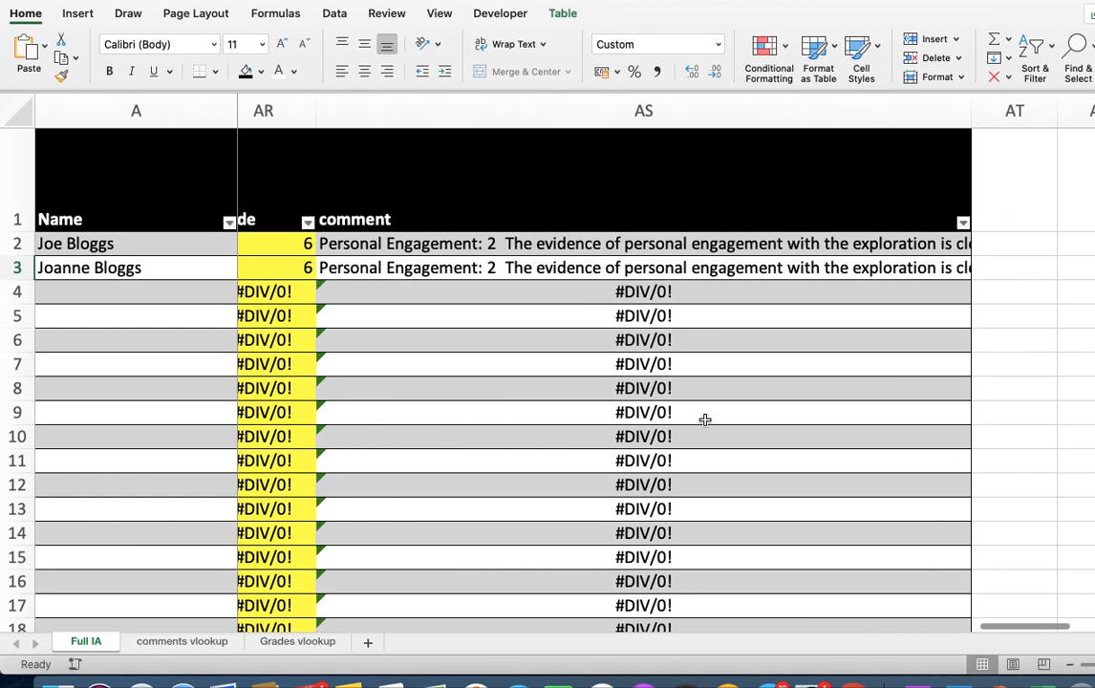
pyautogui.click(446, 268)
pyautogui.press('super+c')
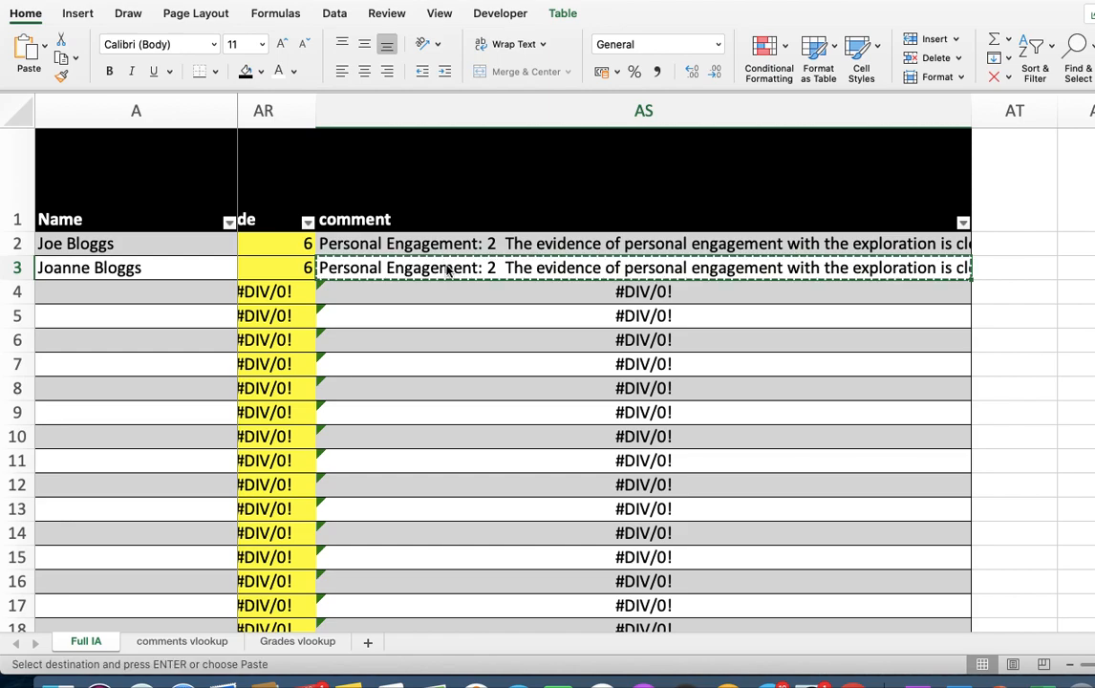
pyautogui.click(929, 683)
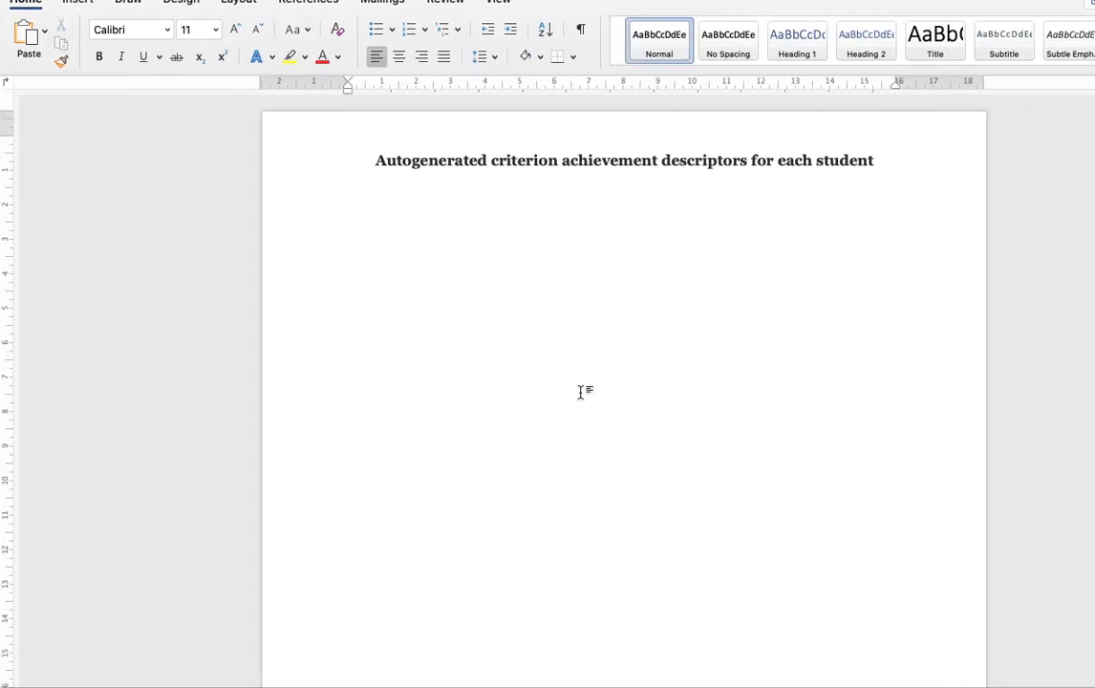
pyautogui.press('super+v')
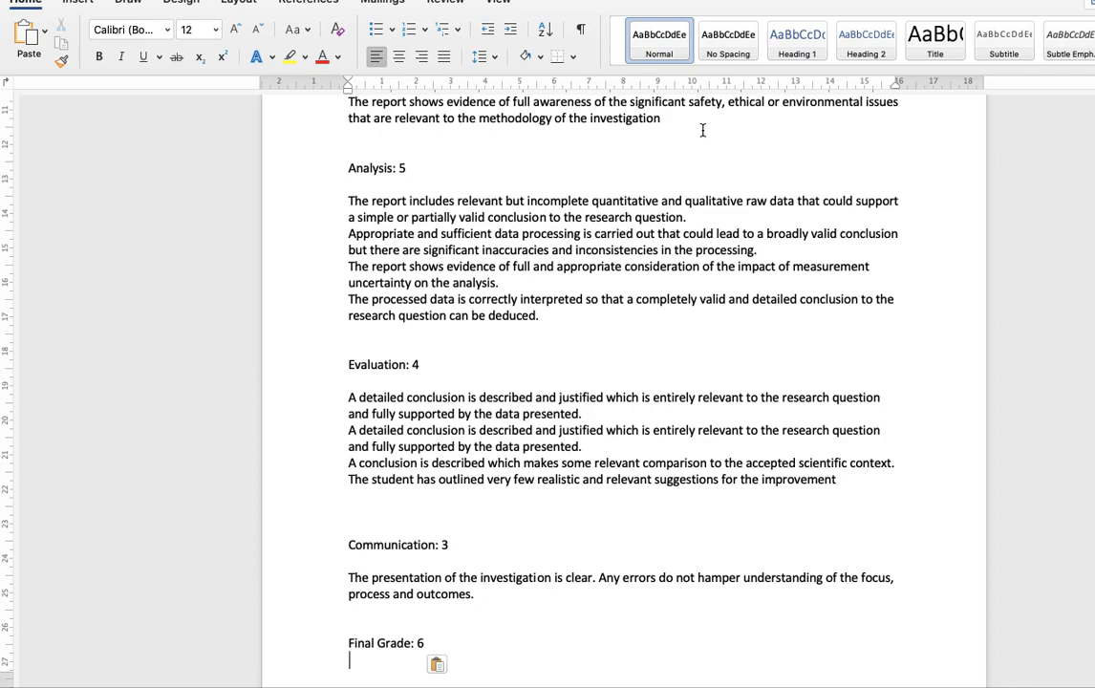
pyautogui.scroll(5, 648, 214)
pyautogui.scroll(3, 648, 214)
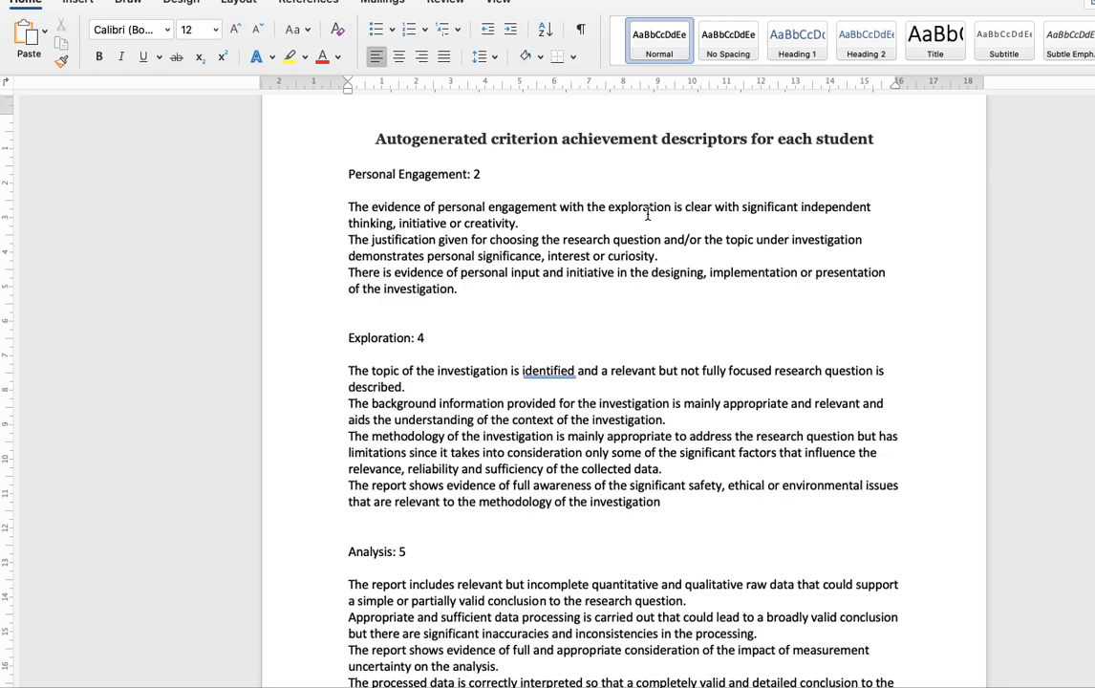
pyautogui.moveTo(727, 687)
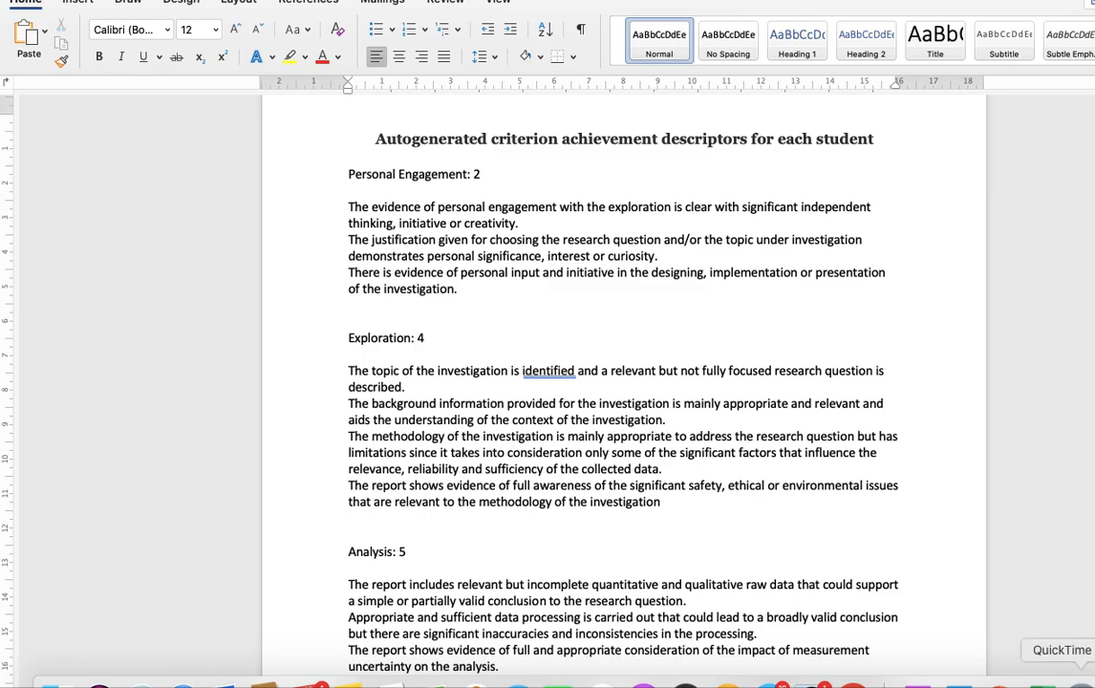
pyautogui.rightClick(1081, 681)
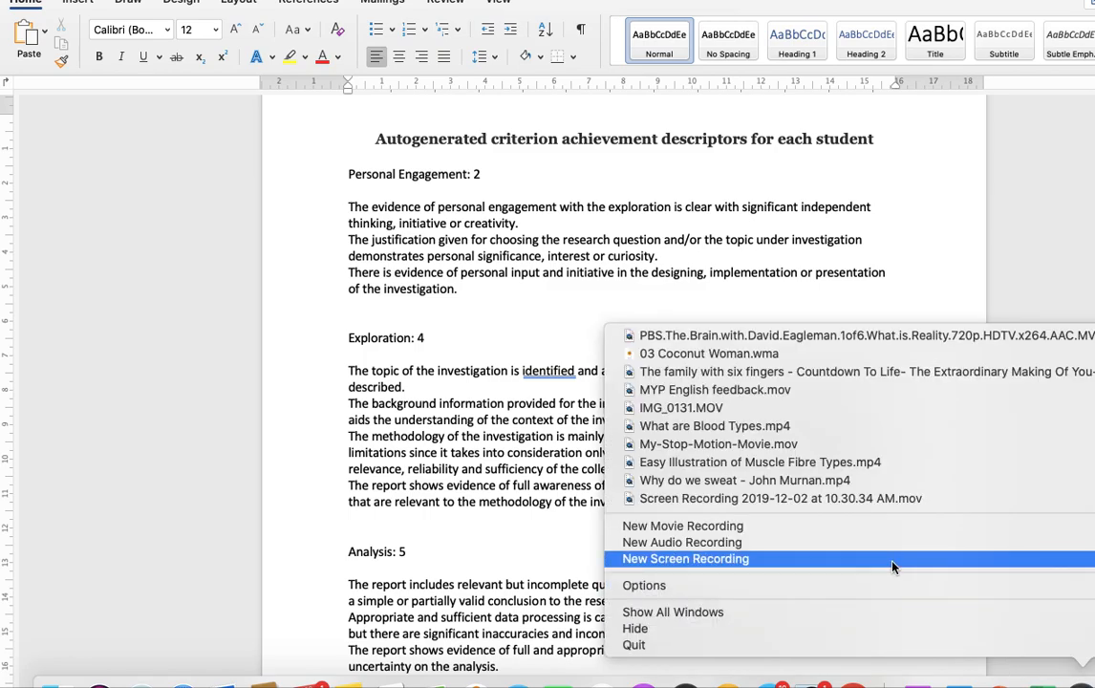